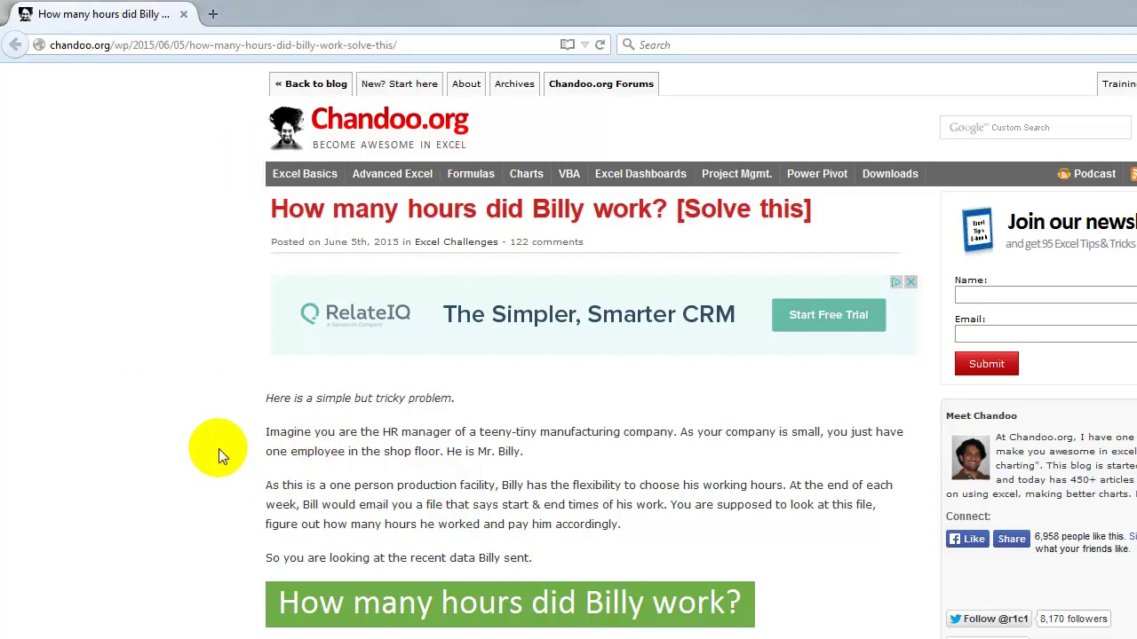
Step: Scroll the Chandoo article down until the Day/Start/End table is visible
{"action": "scroll", "coordinate": [220, 448], "scroll_direction": "down", "scroll_amount": 5}
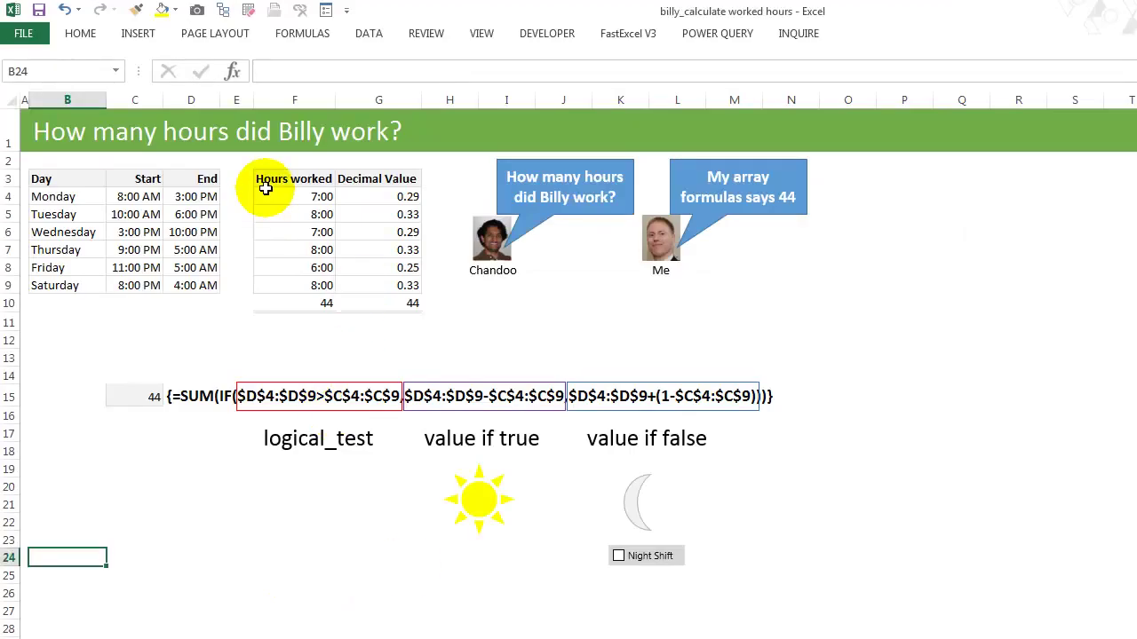
Step: View Monday's hours formula in F4 and tick Night Shift to grey the overnight rows
{"action": "left_click", "coordinate": [280, 196]}
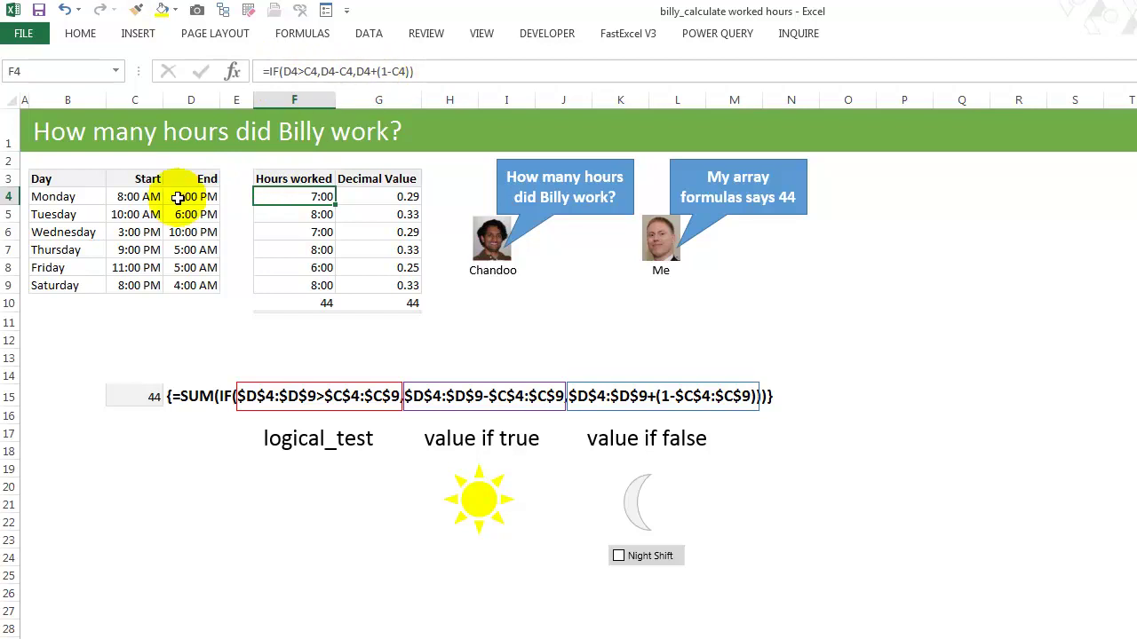
{"action": "left_click", "coordinate": [617, 557]}
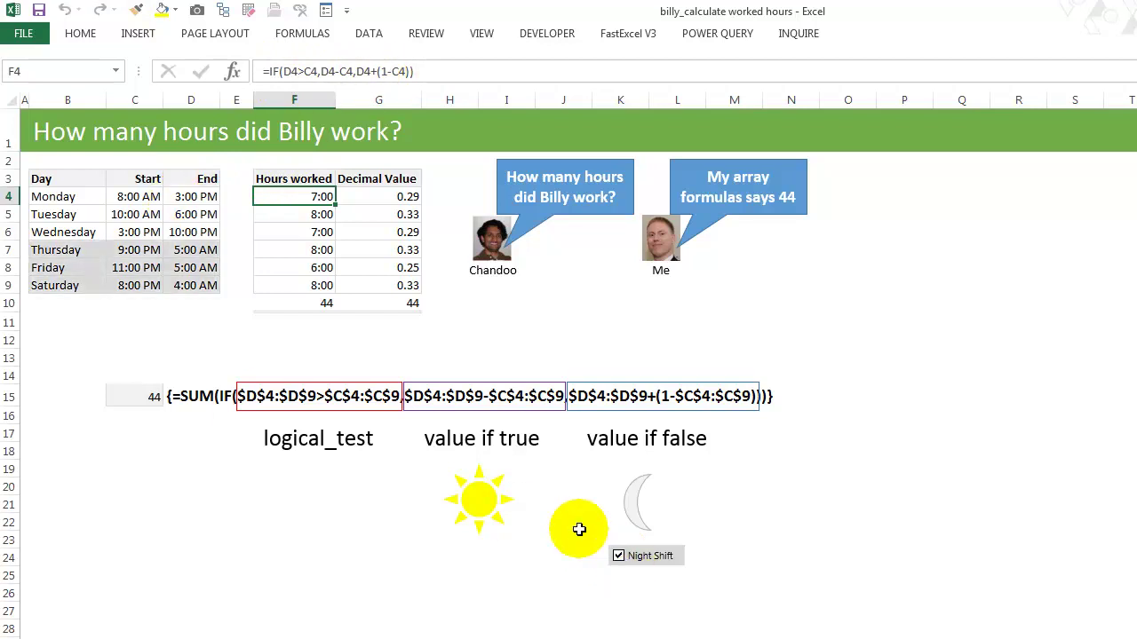
Step: Inspect Monday's and Thursday's start, end and hours cells (C4, D4, F4, C7, D7, F7)
{"action": "left_click", "coordinate": [188, 197]}
{"action": "left_click", "coordinate": [132, 198]}
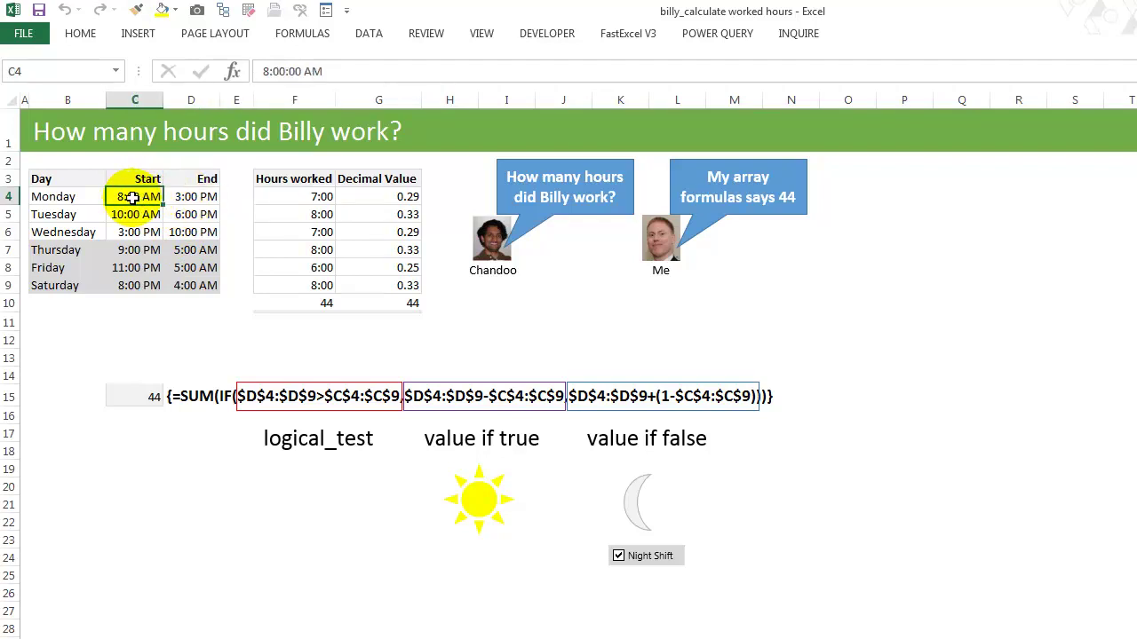
{"action": "left_click", "coordinate": [288, 197]}
{"action": "left_click", "coordinate": [156, 249]}
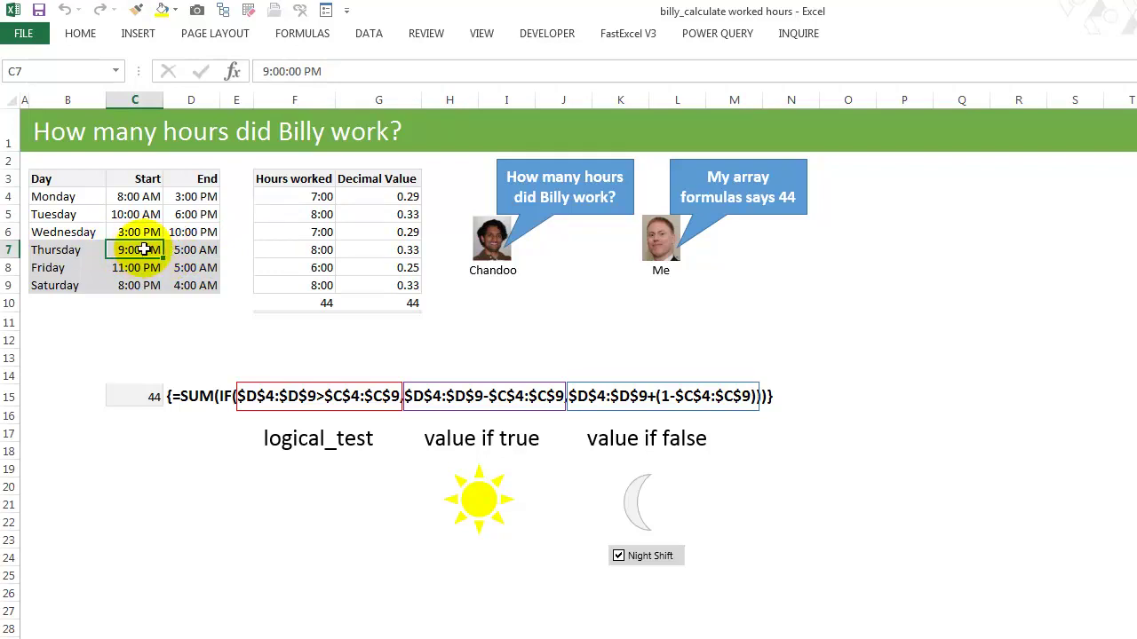
{"action": "left_click", "coordinate": [188, 249]}
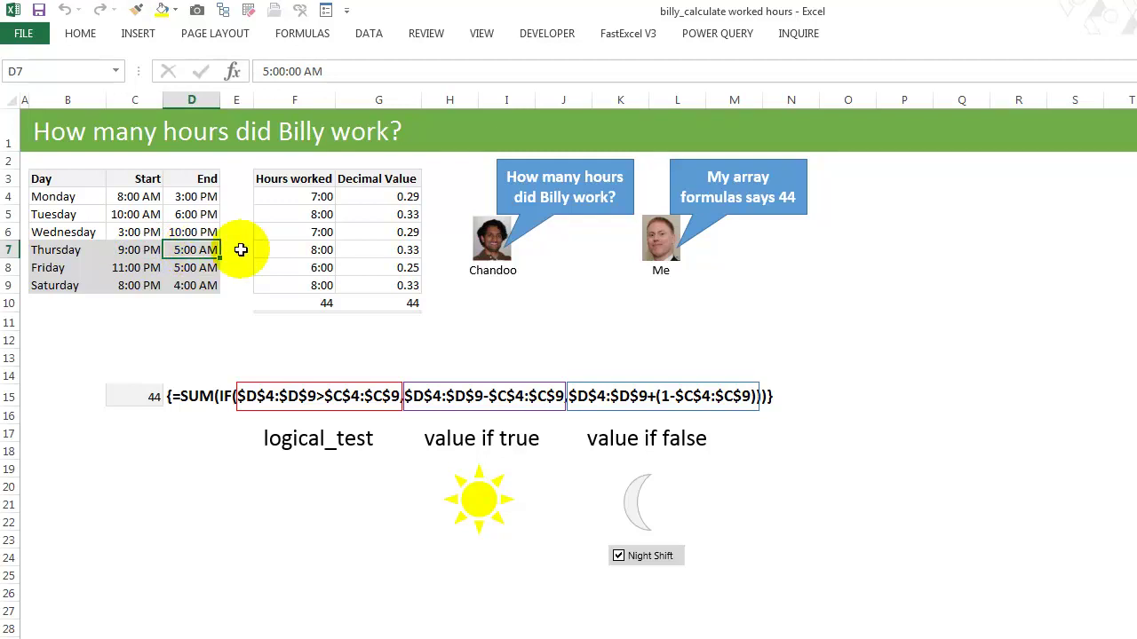
{"action": "left_click", "coordinate": [294, 249]}
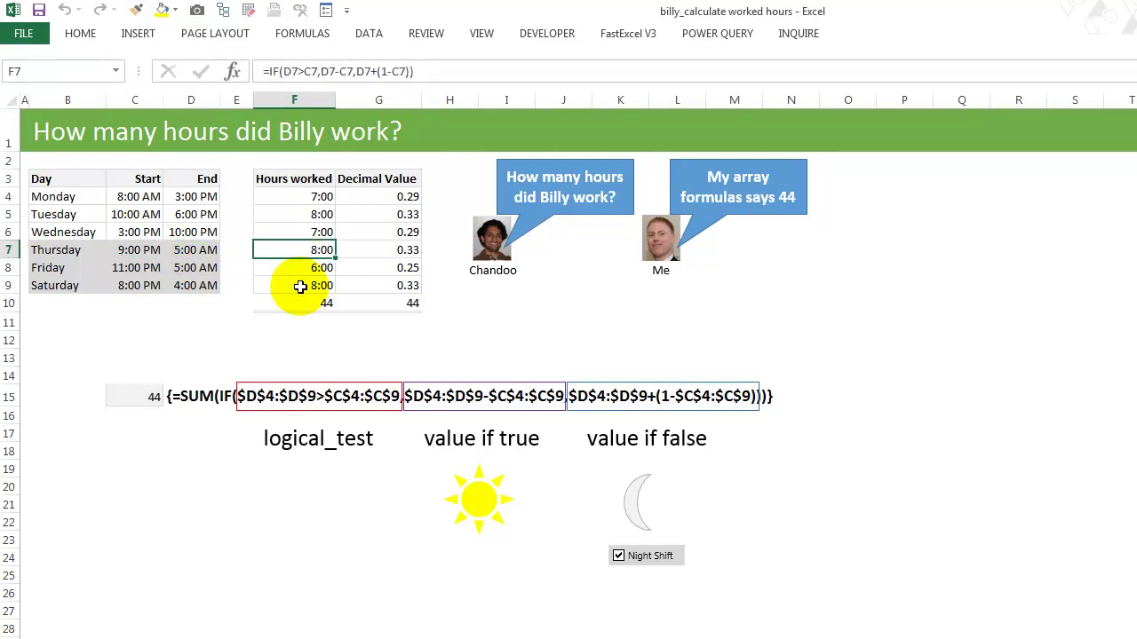
{"action": "left_click", "coordinate": [306, 197]}
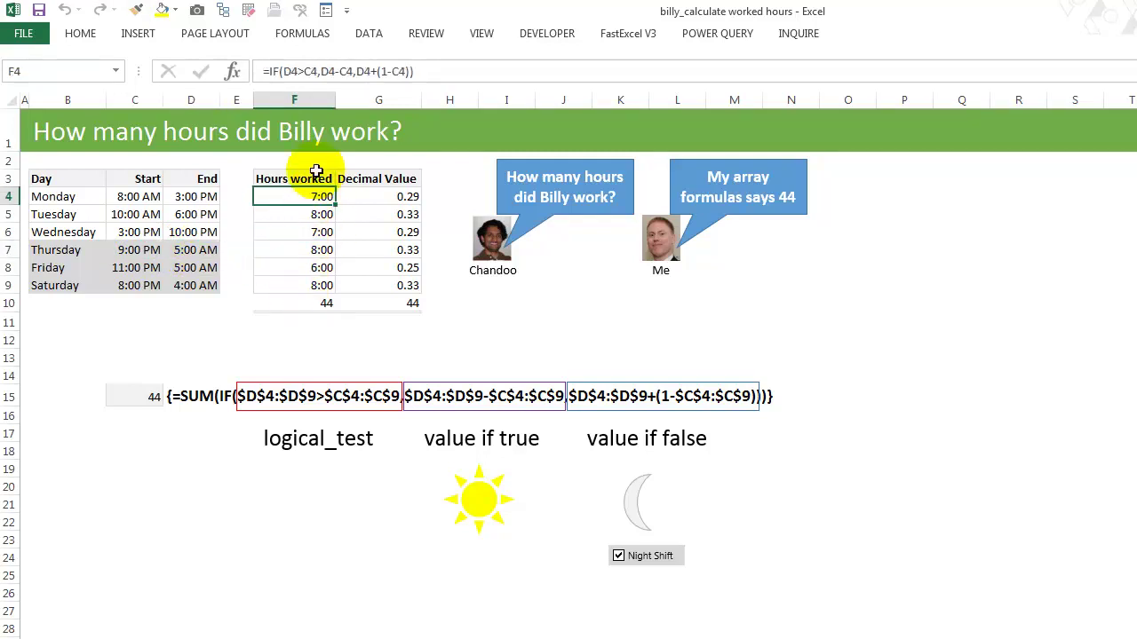
{"action": "left_click", "coordinate": [284, 71]}
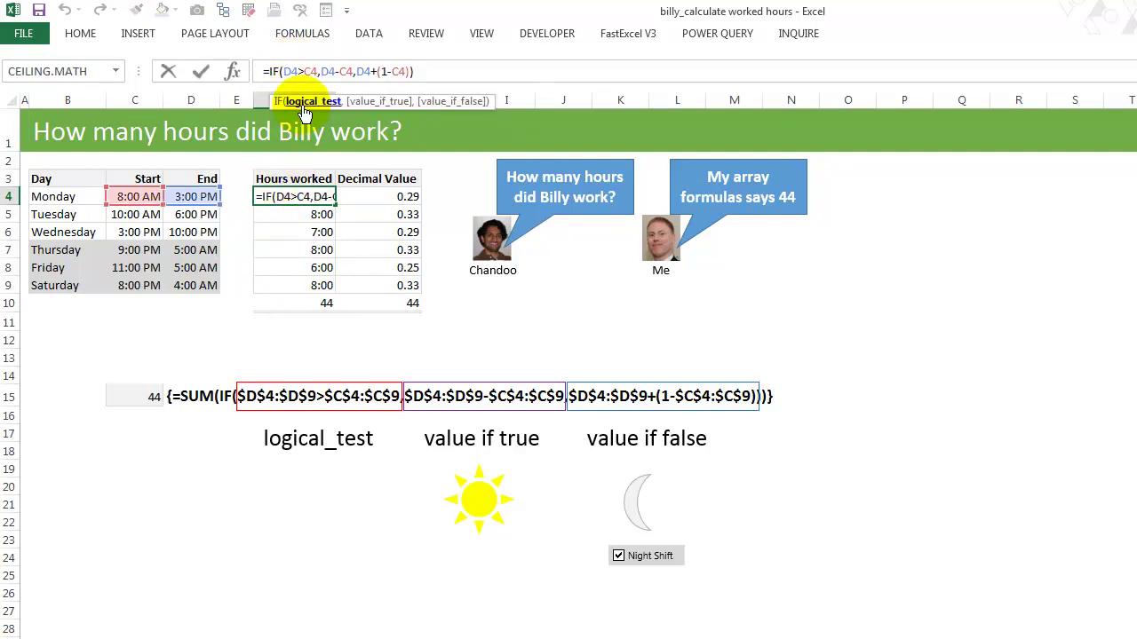
{"action": "left_click", "coordinate": [375, 101]}
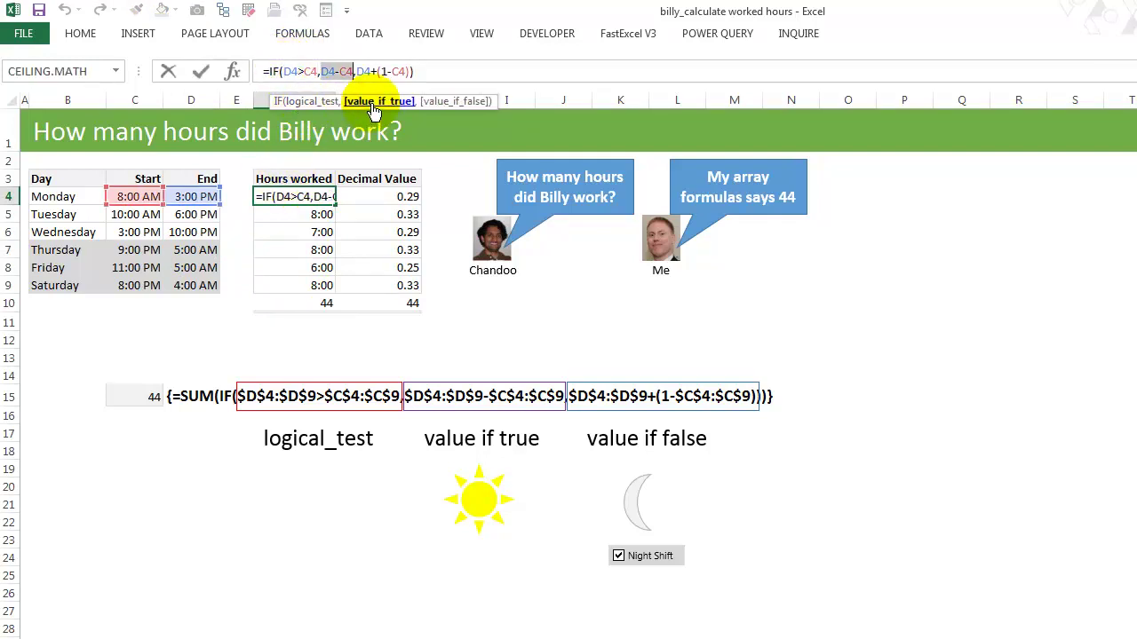
{"action": "left_click", "coordinate": [441, 105]}
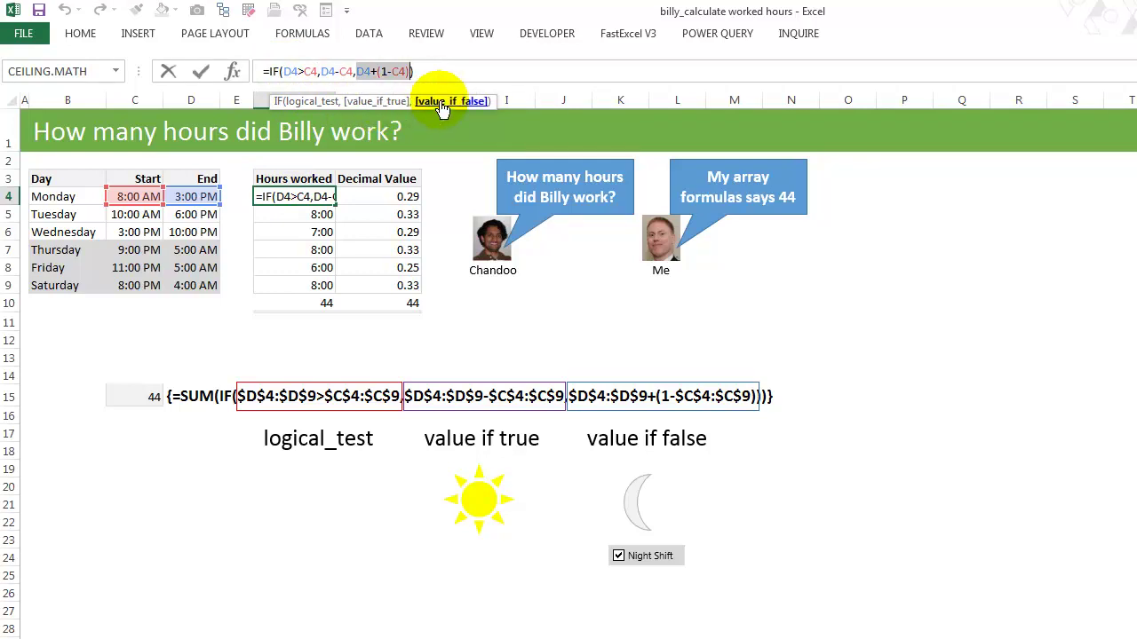
{"action": "key", "text": "ctrl+Return"}
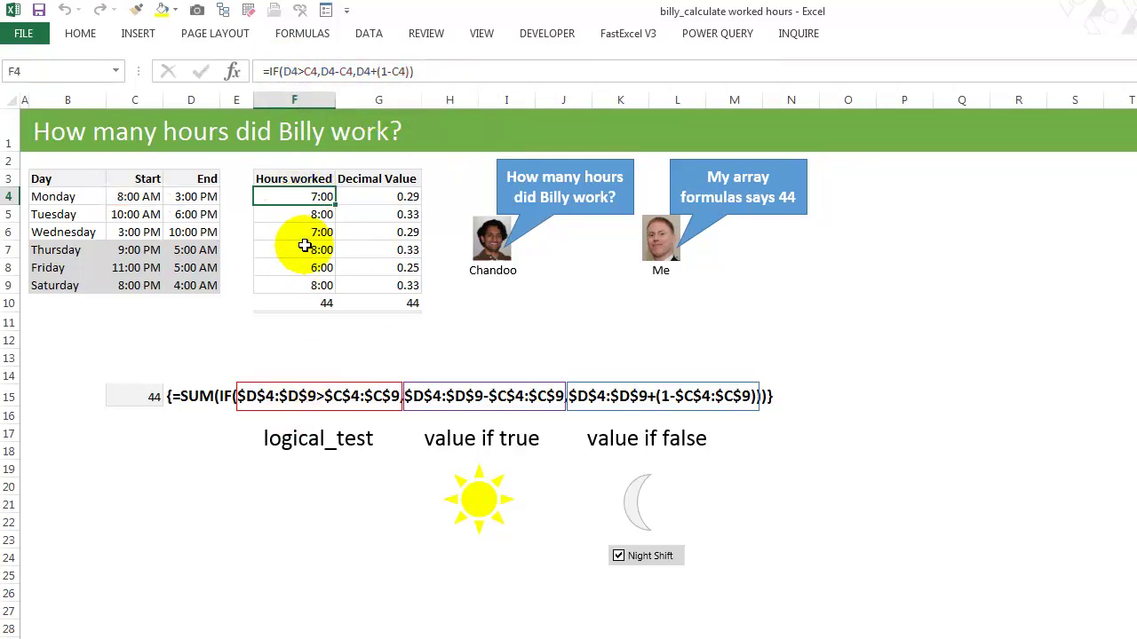
{"action": "left_click", "coordinate": [301, 99]}
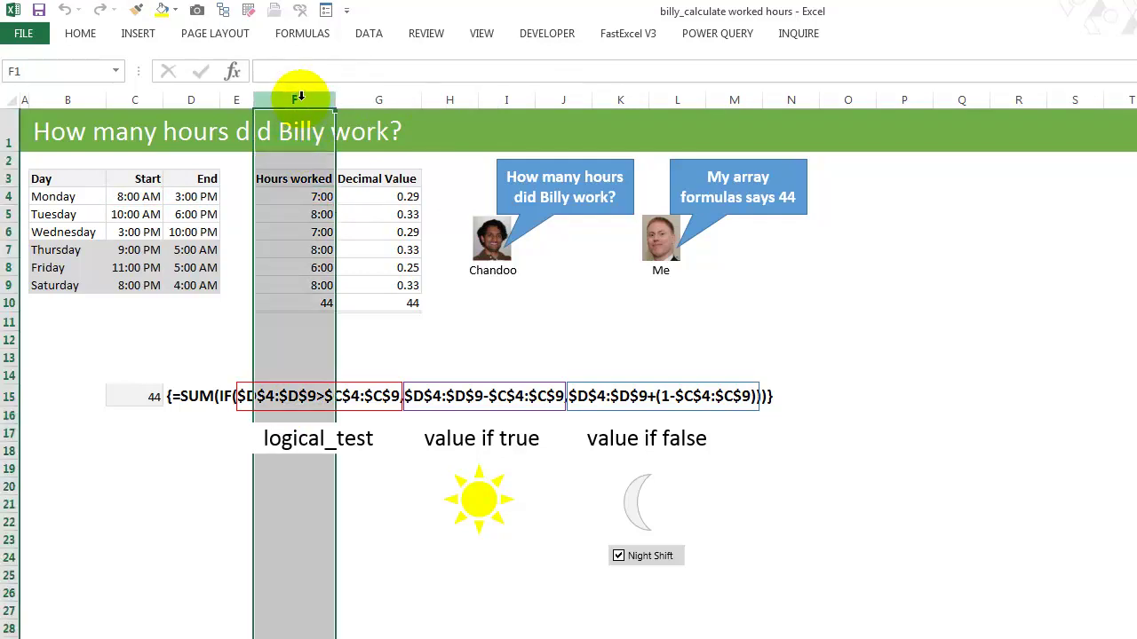
{"action": "left_click", "coordinate": [298, 301]}
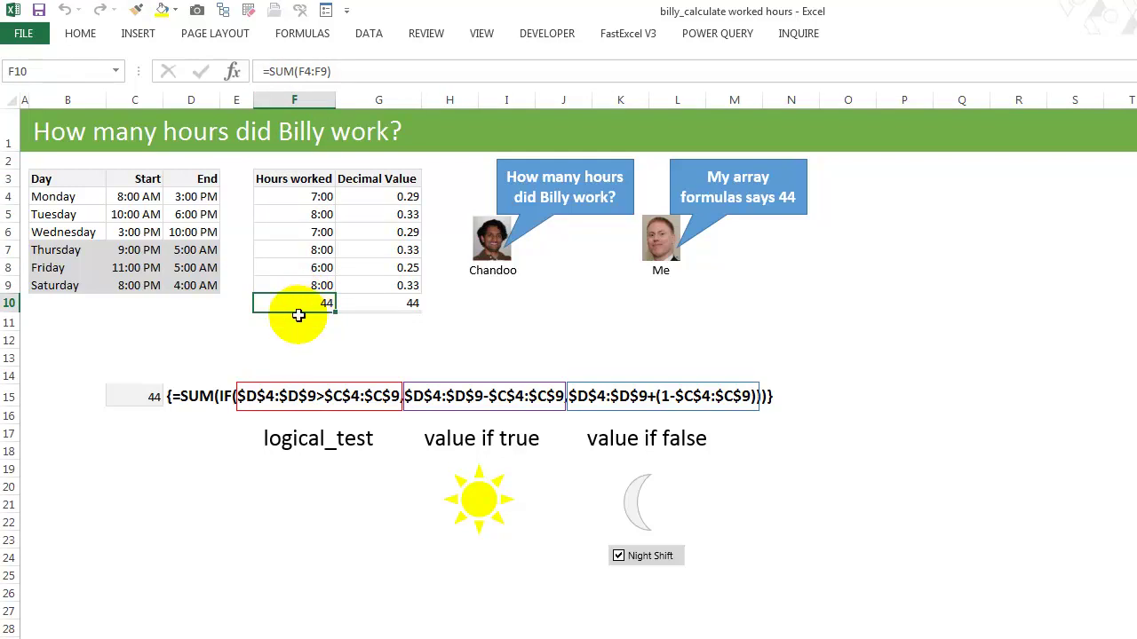
Step: Evaluate C15's IF logical test with F9, revealing {TRUE;TRUE;TRUE;FALSE;FALSE;FALSE}
{"action": "left_click", "coordinate": [153, 398]}
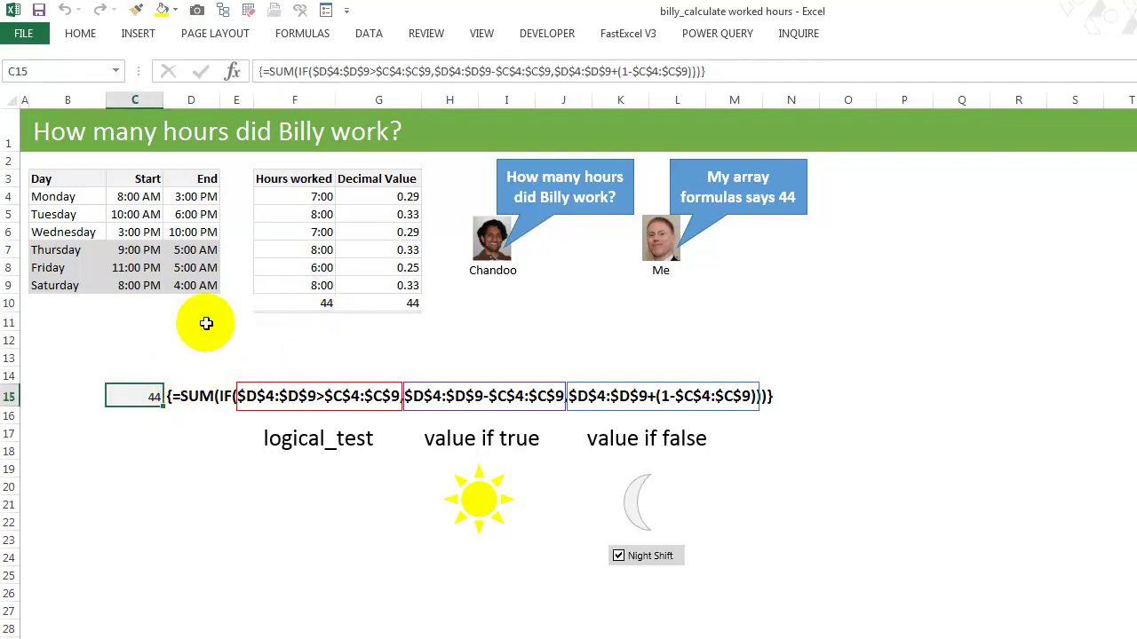
{"action": "left_click", "coordinate": [300, 73]}
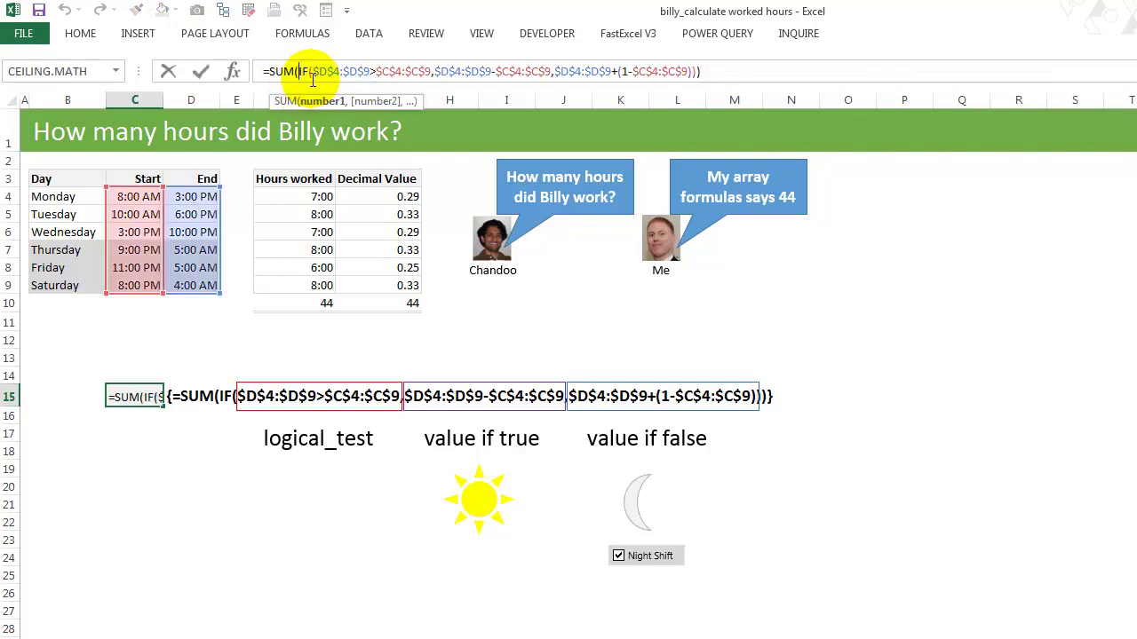
{"action": "left_click", "coordinate": [314, 71]}
{"action": "left_click", "coordinate": [330, 101]}
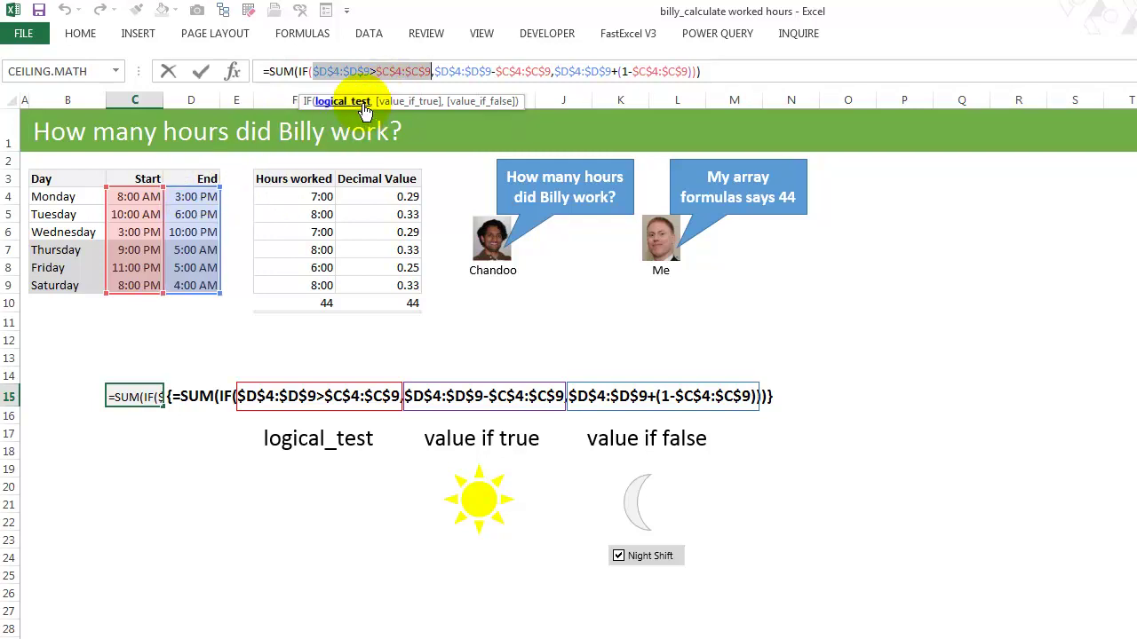
{"action": "key", "text": "F9"}
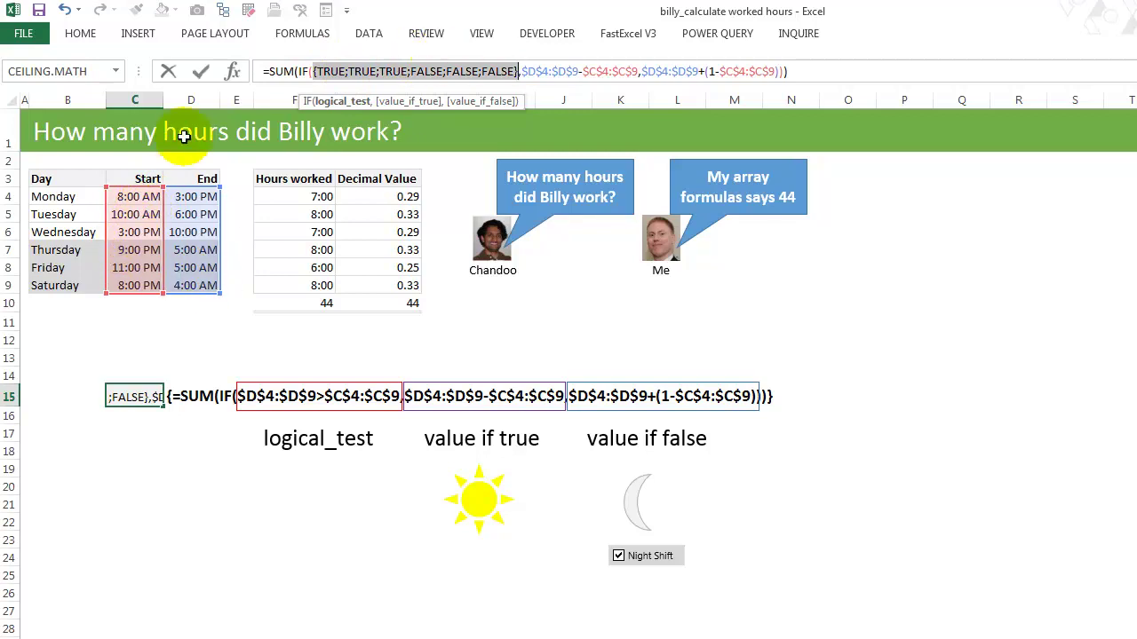
{"action": "left_click", "coordinate": [64, 10]}
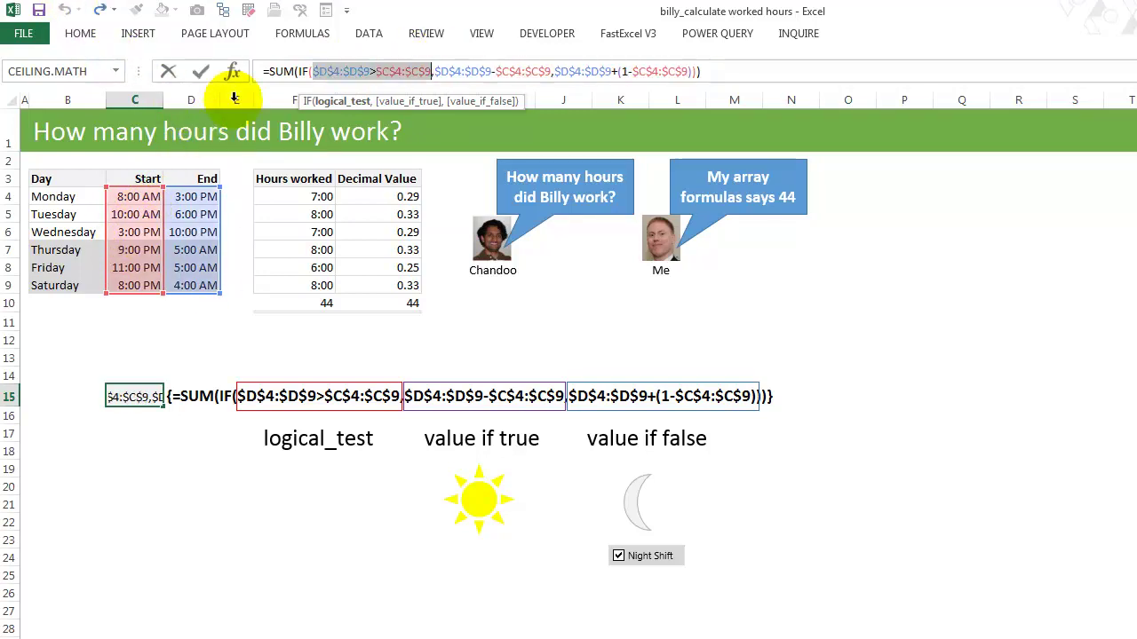
{"action": "left_click", "coordinate": [396, 102]}
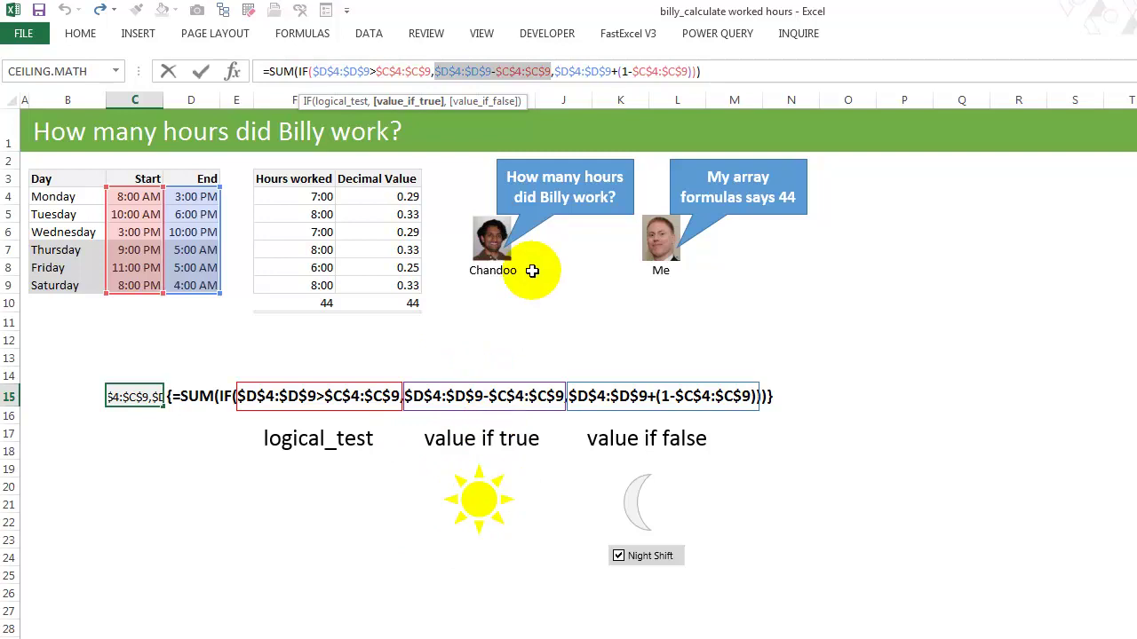
{"action": "left_click", "coordinate": [353, 105]}
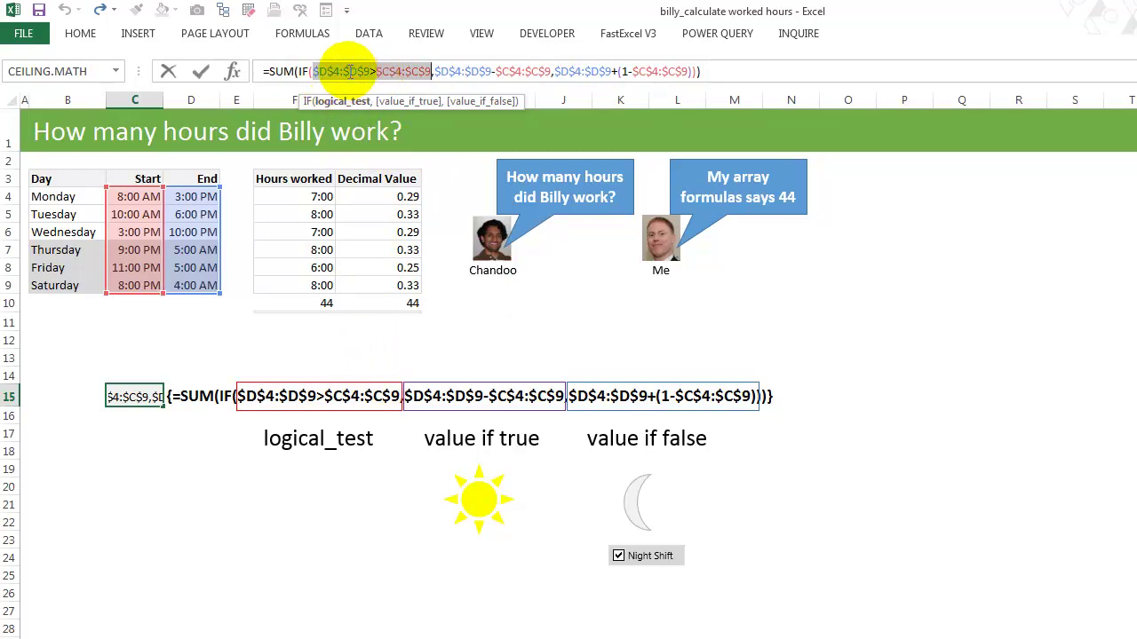
{"action": "key", "text": "F9"}
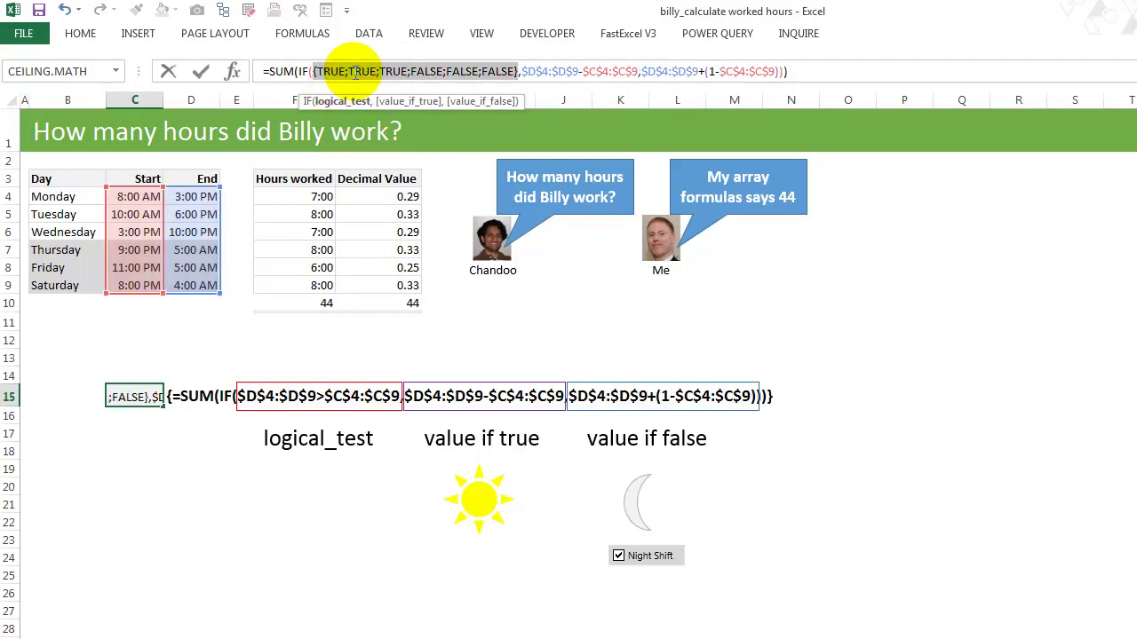
{"action": "key", "text": "ctrl+z"}
{"action": "left_click", "coordinate": [487, 103]}
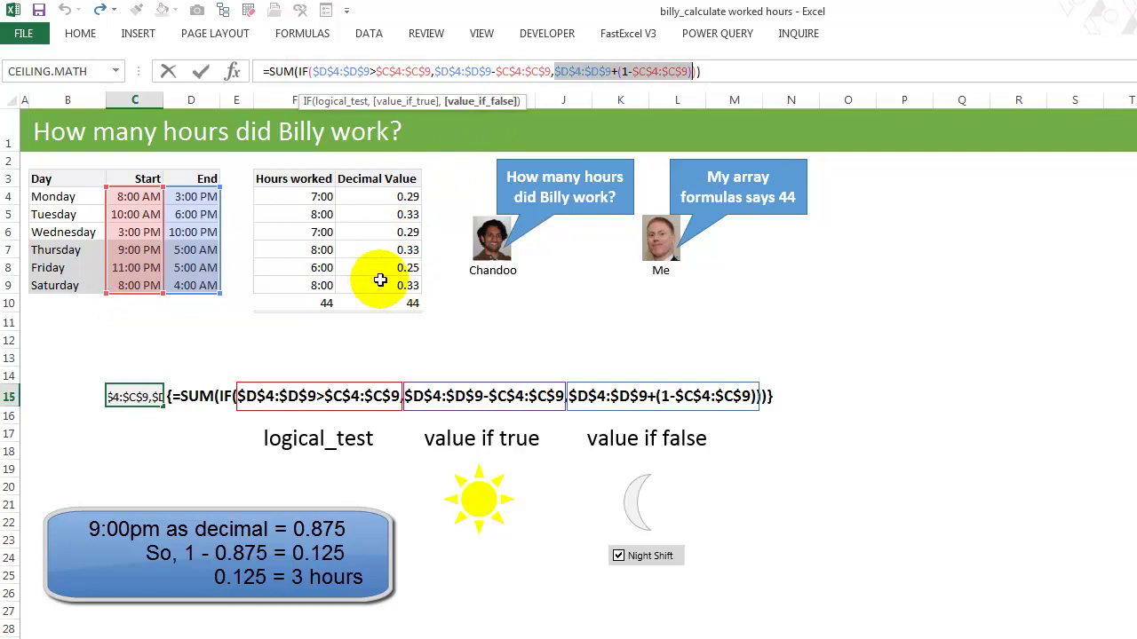
{"action": "left_click", "coordinate": [624, 71]}
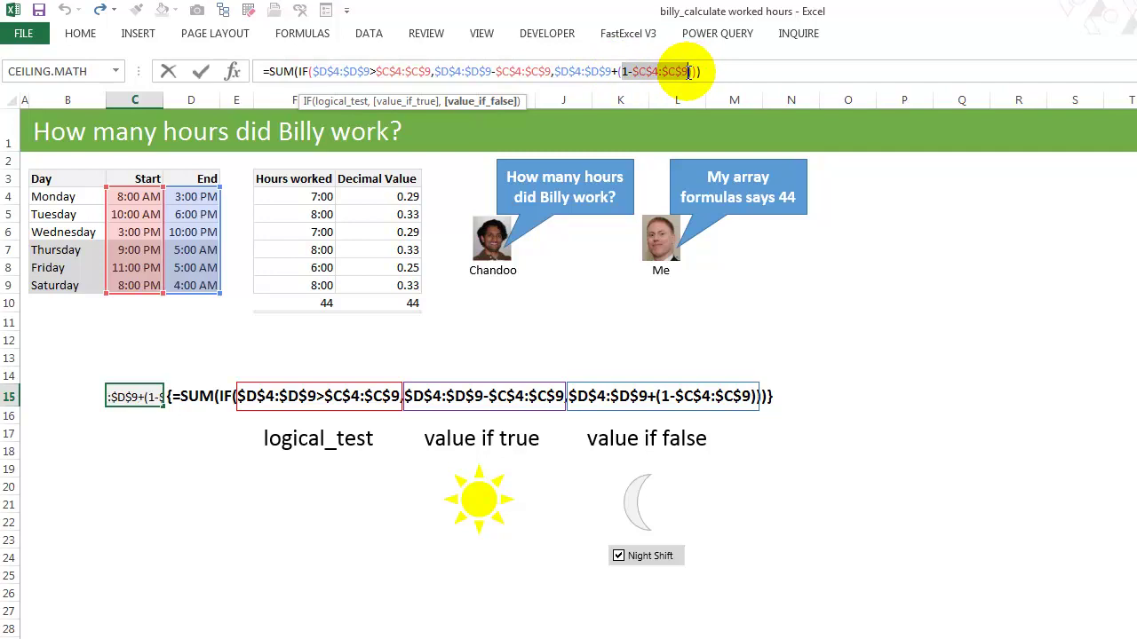
{"action": "key", "text": "F9"}
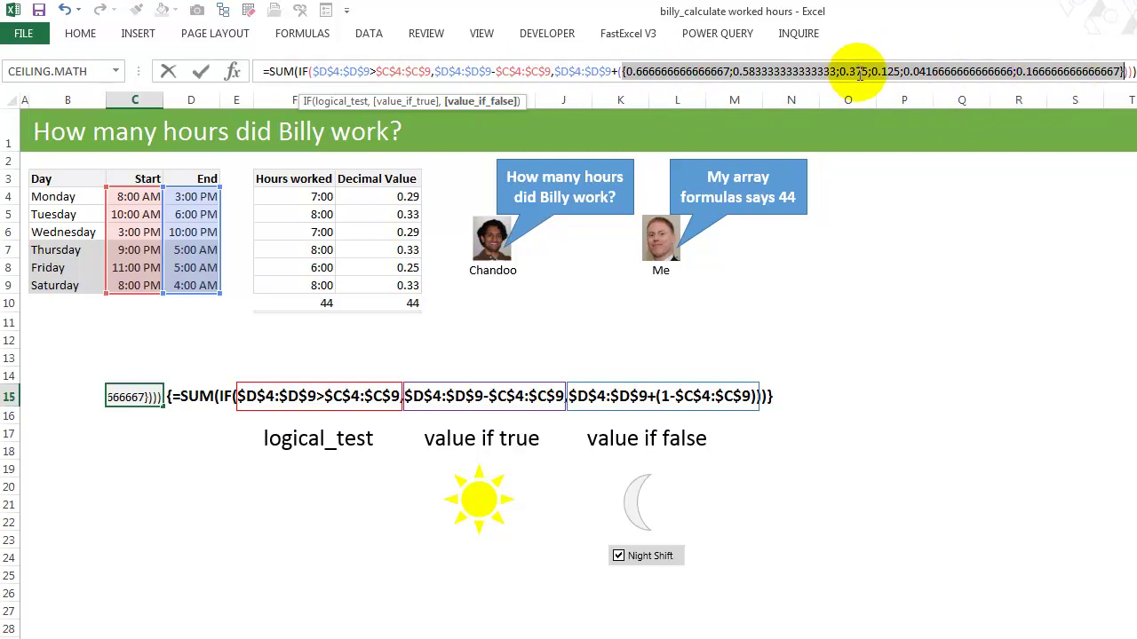
{"action": "key", "text": "ctrl+z"}
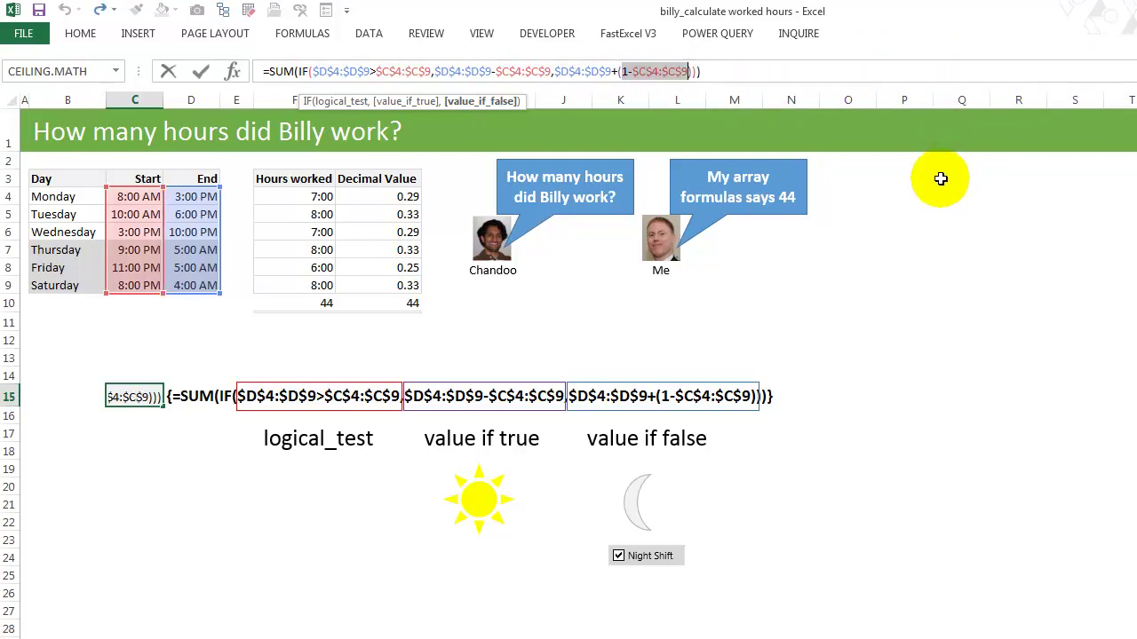
{"action": "left_click", "coordinate": [344, 101]}
{"action": "key", "text": "F9"}
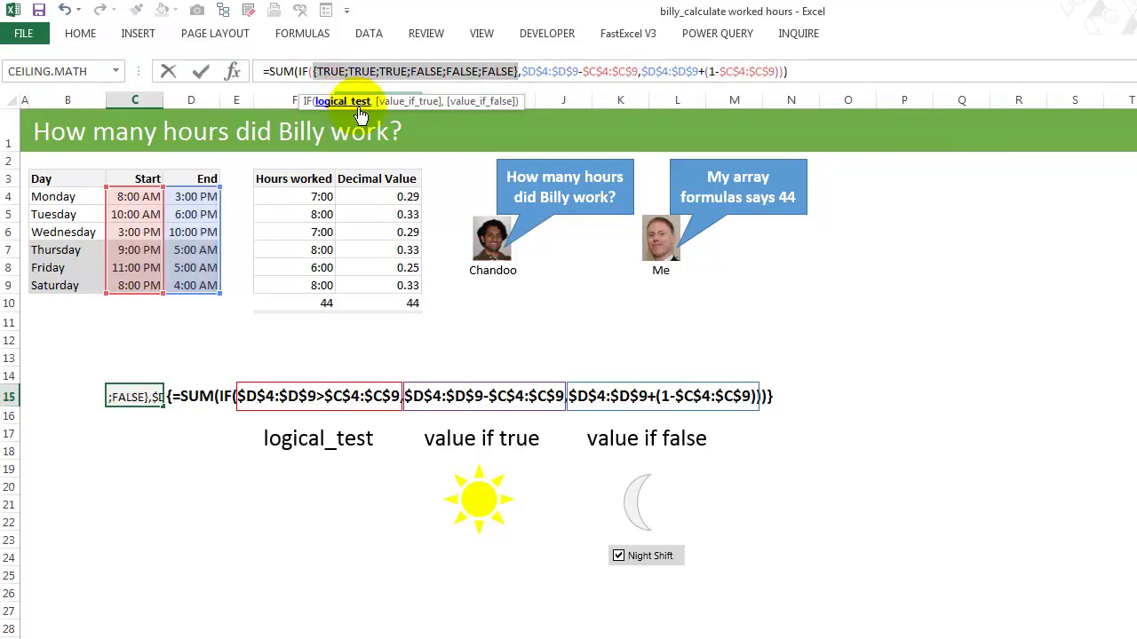
{"action": "key", "text": "ctrl+z"}
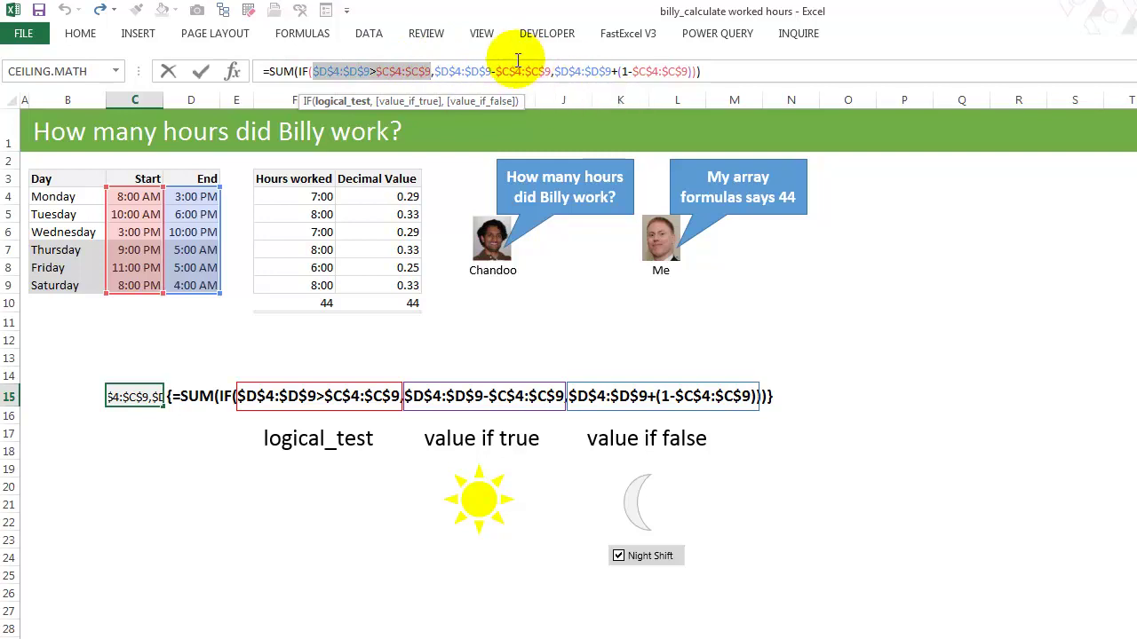
{"action": "left_click", "coordinate": [411, 102]}
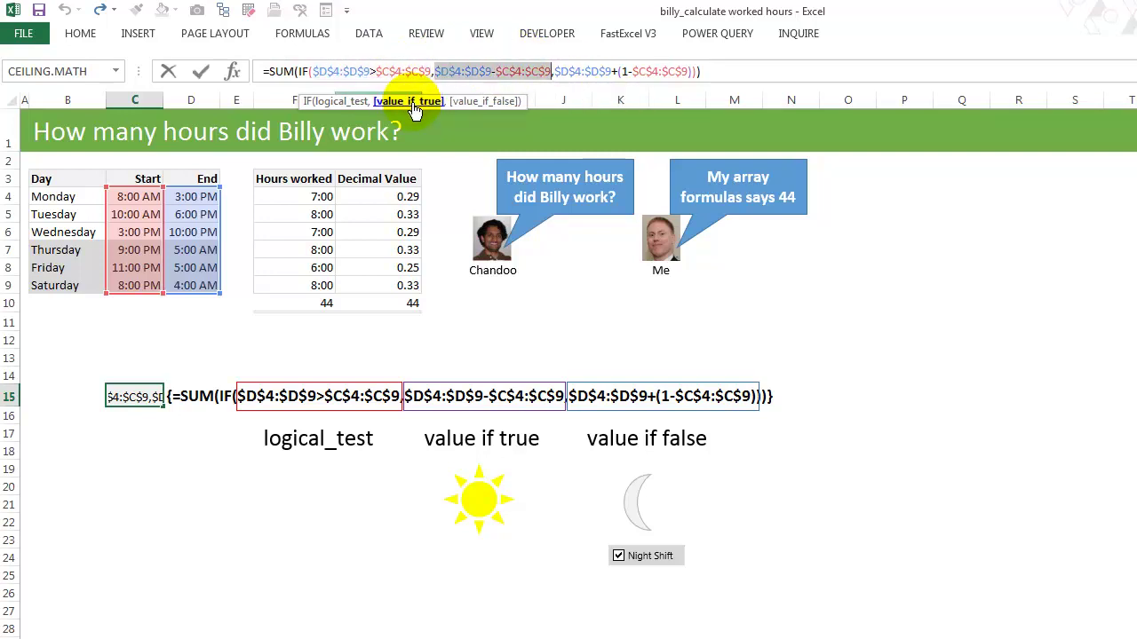
{"action": "left_click", "coordinate": [480, 102]}
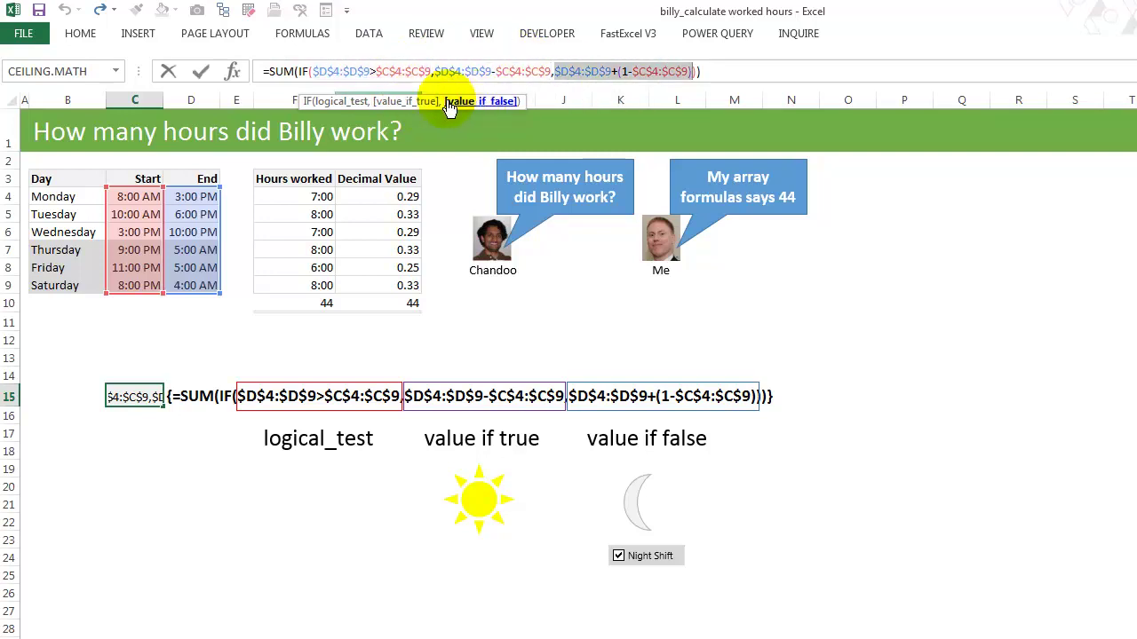
{"action": "left_click", "coordinate": [344, 101]}
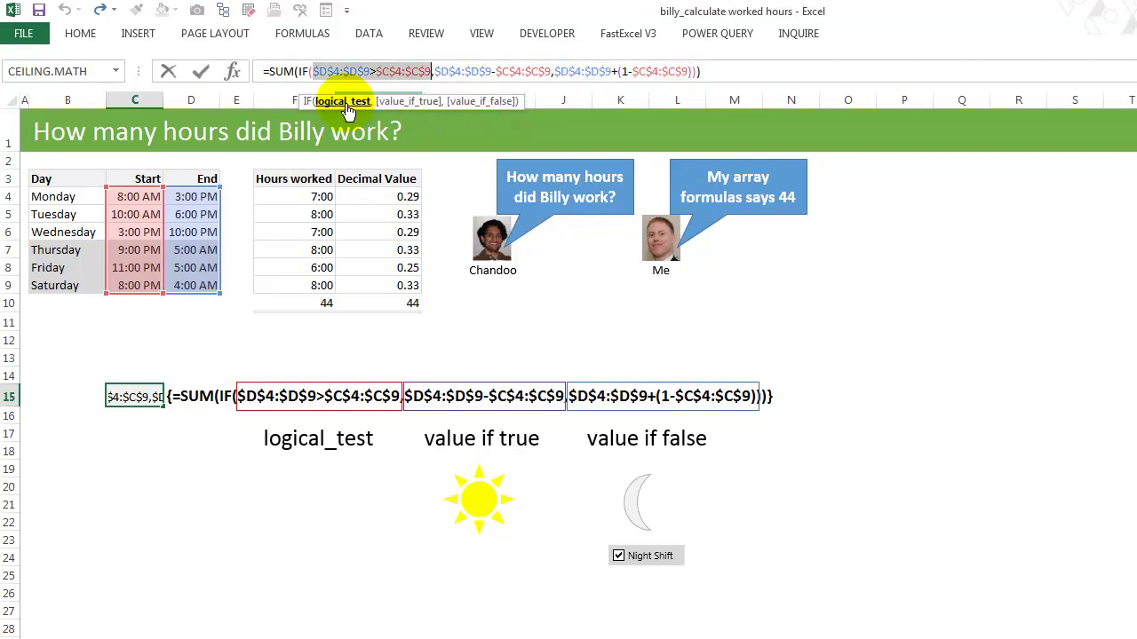
{"action": "left_click", "coordinate": [413, 102]}
{"action": "left_click", "coordinate": [475, 102]}
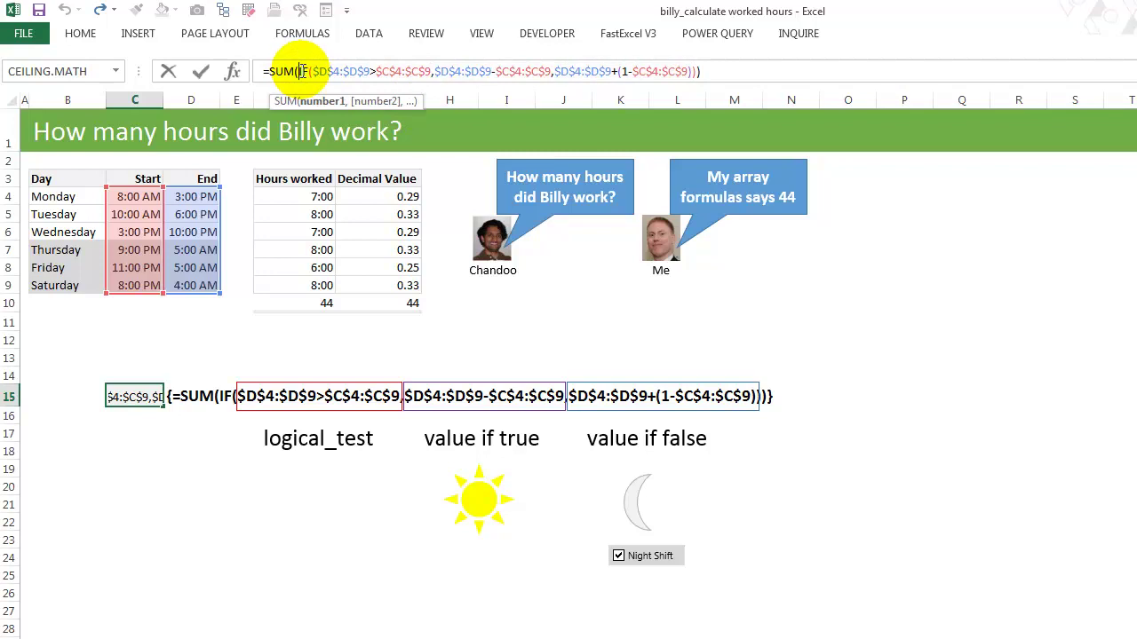
Step: Evaluate the IF expression inside SUM with F9, undo it, and leave C15 showing 44
{"action": "left_click", "coordinate": [334, 108]}
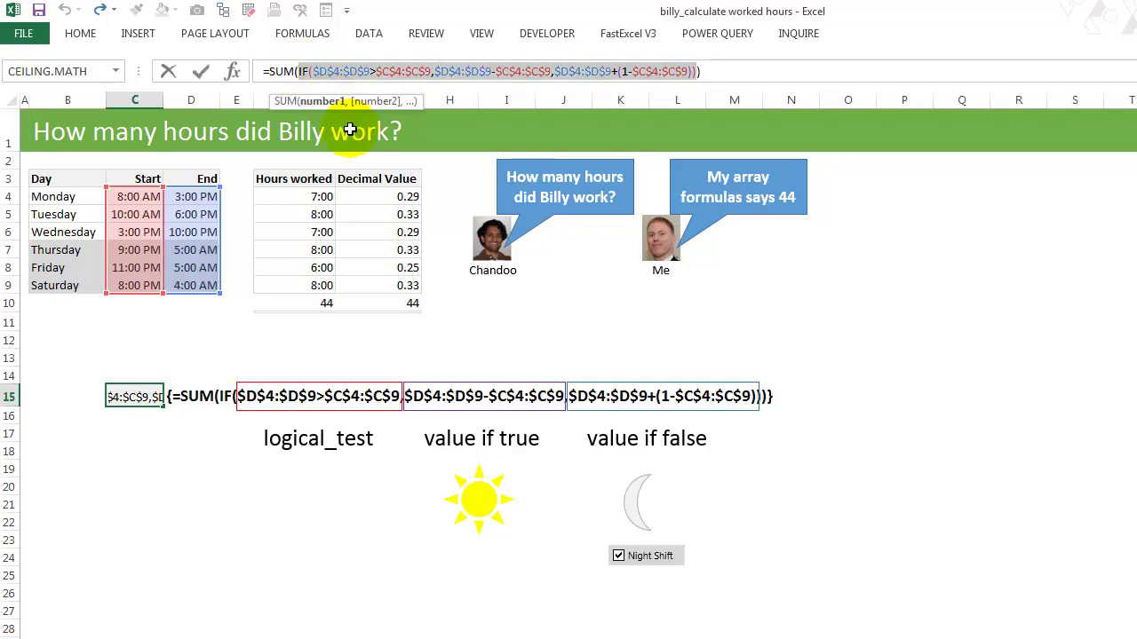
{"action": "key", "text": "F9"}
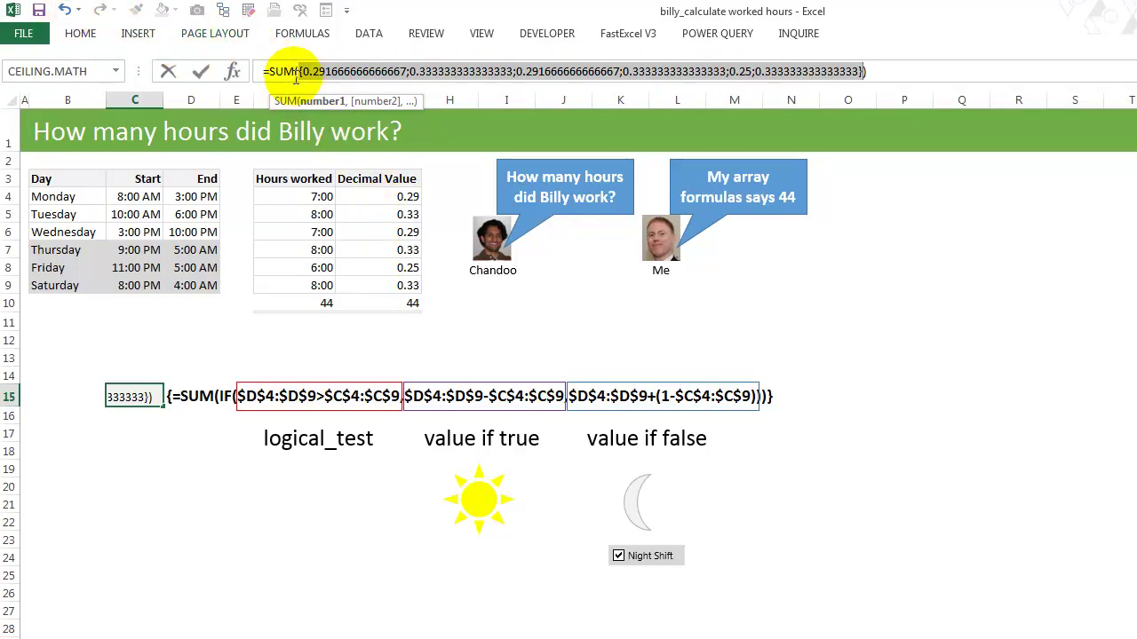
{"action": "left_click", "coordinate": [64, 10]}
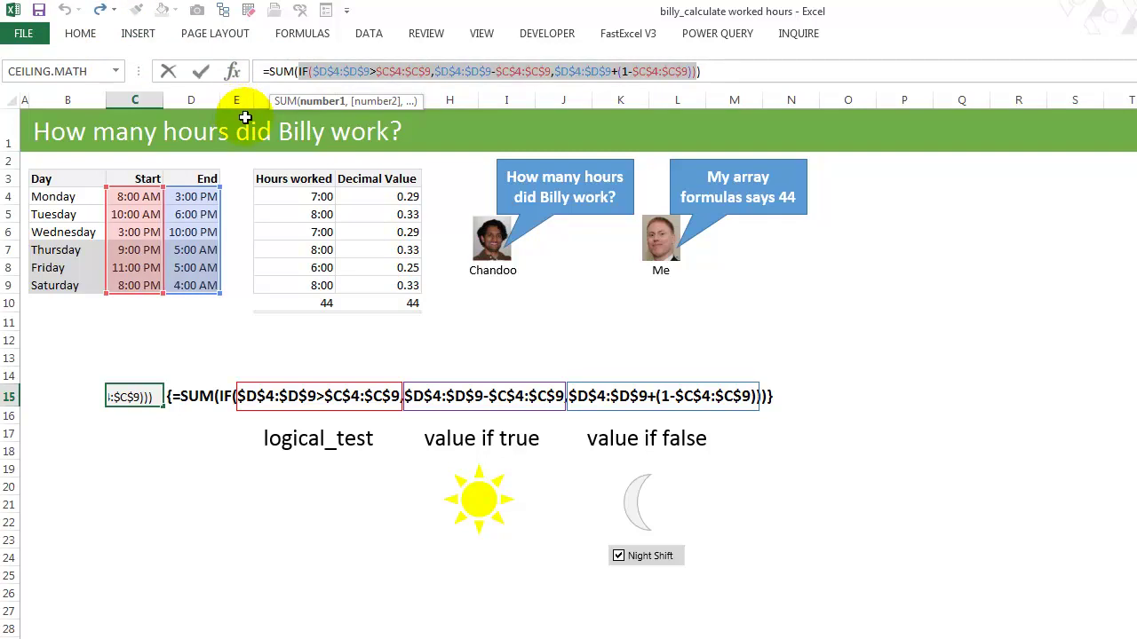
{"action": "key", "text": "Escape"}
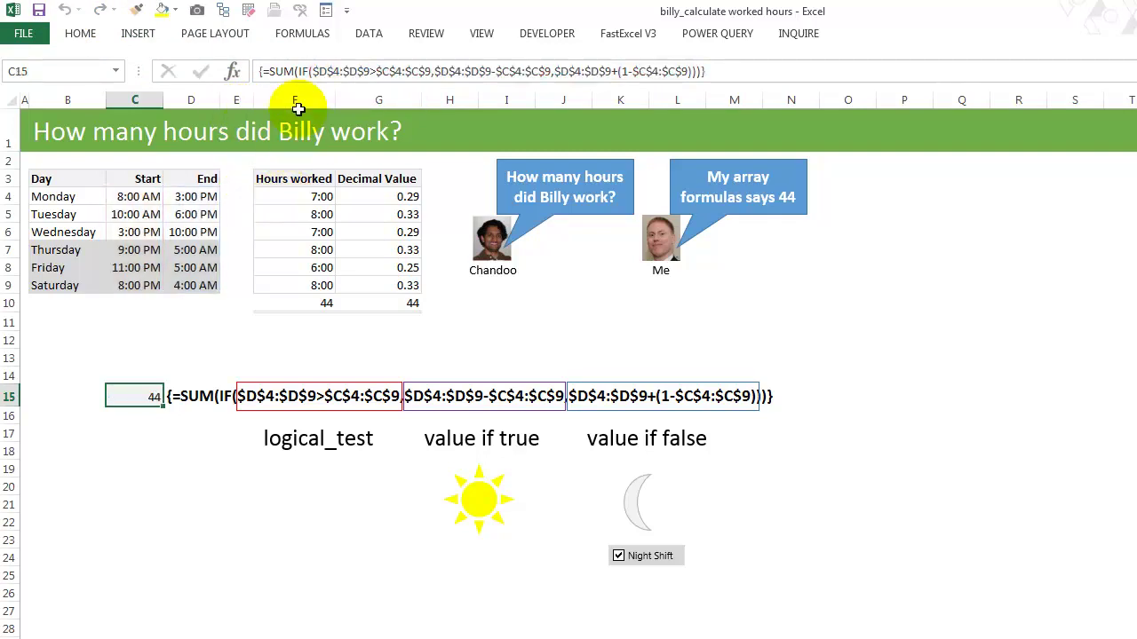